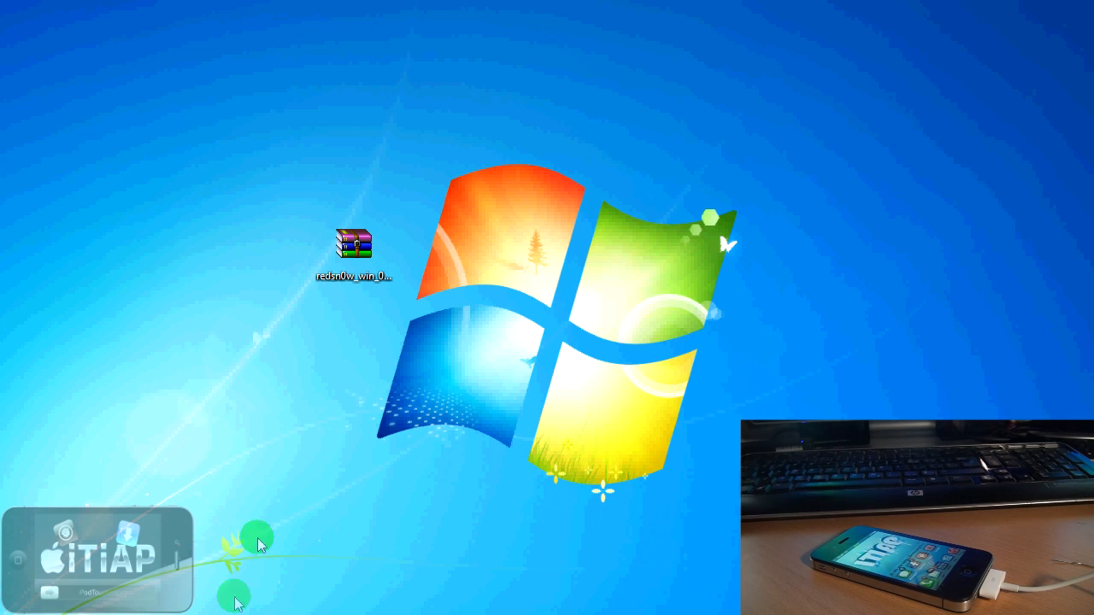
Extract the redsn0w_win_0.9.10b8.zip archive on the desktop into a folder named redsn0w_win_0.9.10b8.
{"action": "left_click_drag", "start_coordinate": [346, 250], "coordinate": [233, 275]}
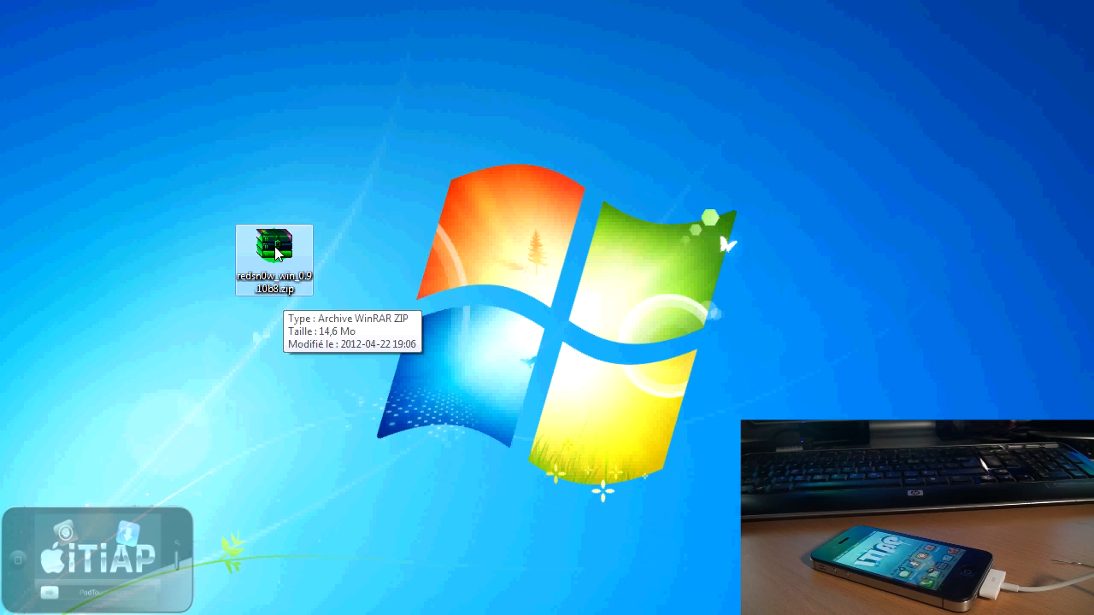
{"action": "right_click", "coordinate": [275, 253]}
{"action": "left_click", "coordinate": [299, 313]}
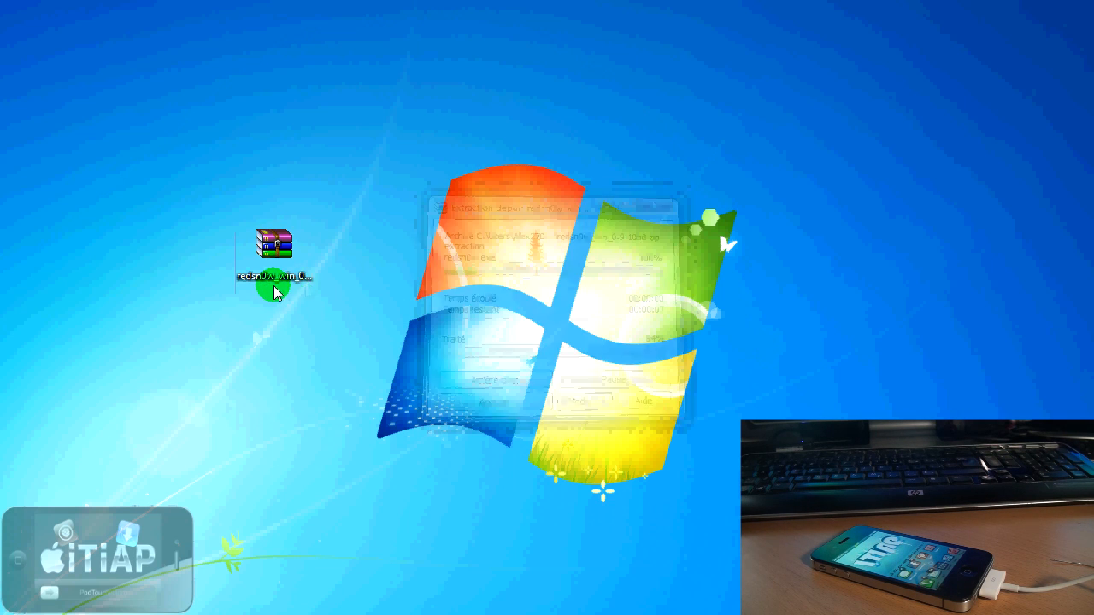
Delete the redsn0w zip archive and move the extracted folder to the desktop's upper-left corner.
{"action": "left_click_drag", "start_coordinate": [284, 268], "coordinate": [244, 224]}
{"action": "right_click", "coordinate": [245, 226]}
{"action": "left_click", "coordinate": [350, 536]}
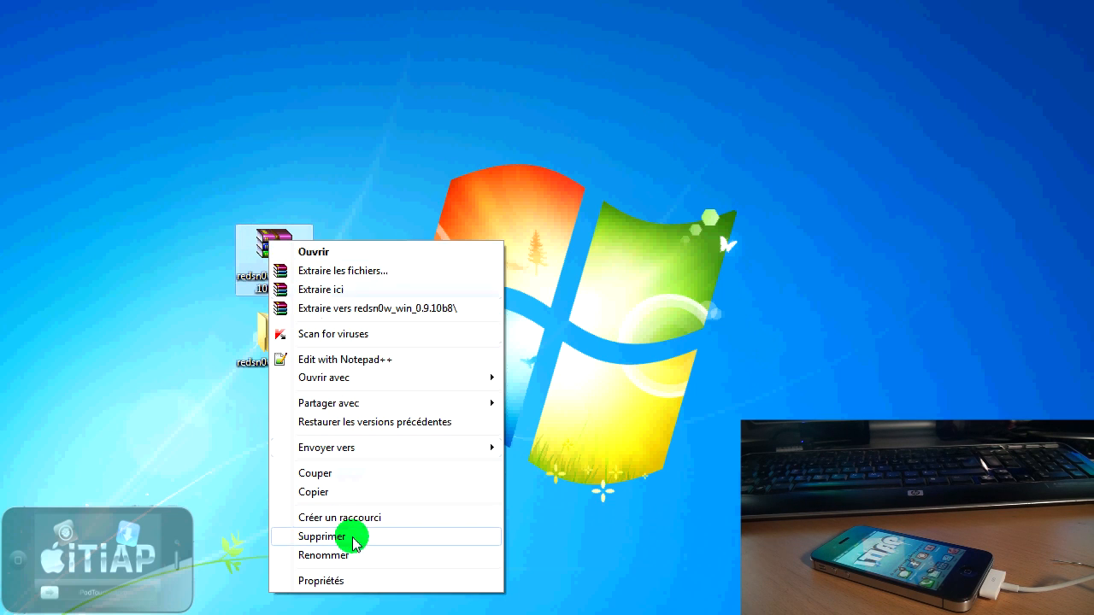
{"action": "left_click", "coordinate": [600, 374]}
{"action": "left_click_drag", "start_coordinate": [266, 335], "coordinate": [115, 93]}
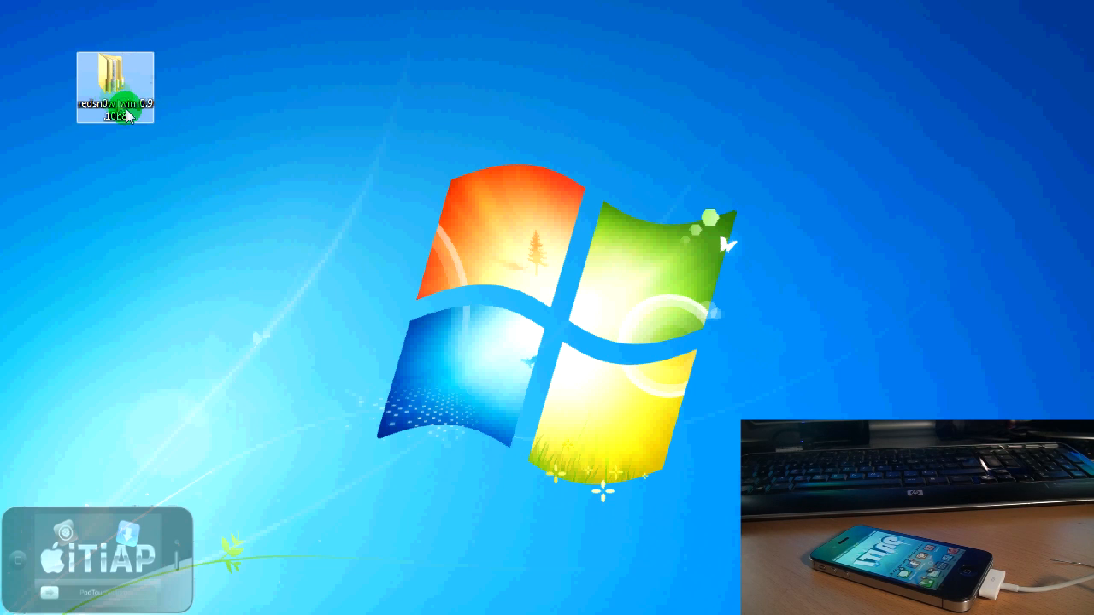
Run redsn0w.exe from the nested redsn0w_win_0.9.10b8 folder as administrator and close the folder window.
{"action": "double_click", "coordinate": [116, 93]}
{"action": "left_click_drag", "start_coordinate": [439, 71], "coordinate": [236, 122]}
{"action": "double_click", "coordinate": [243, 217]}
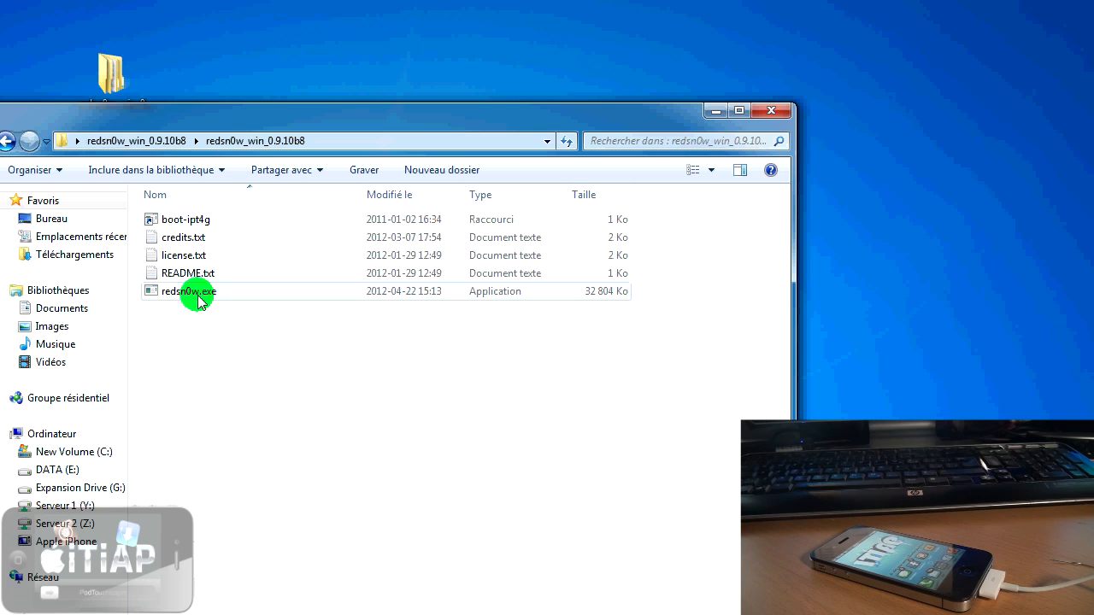
{"action": "right_click", "coordinate": [174, 292]}
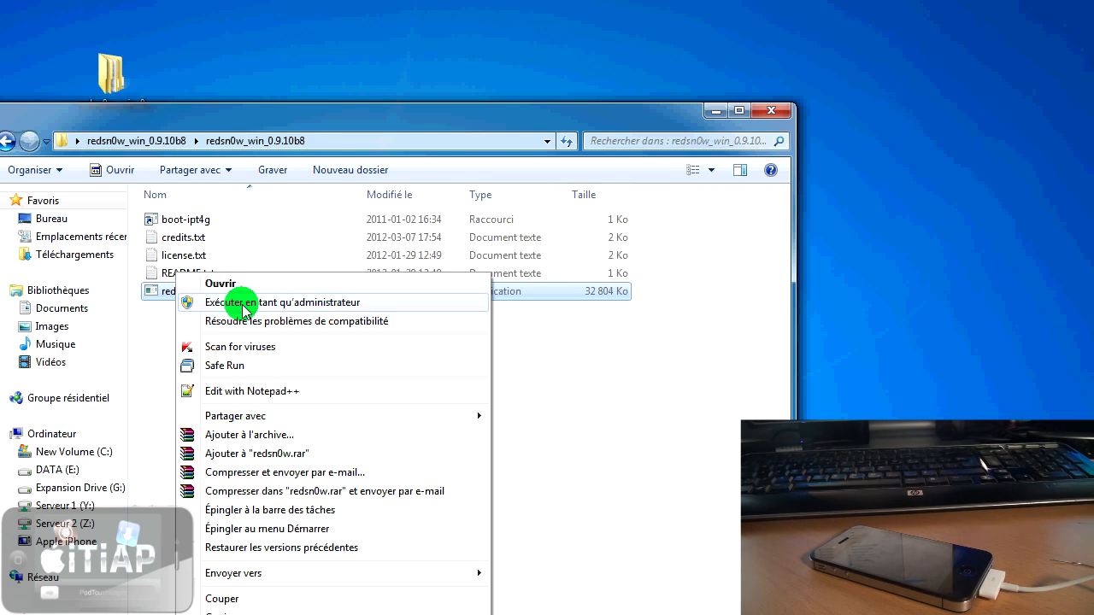
{"action": "left_click", "coordinate": [246, 304]}
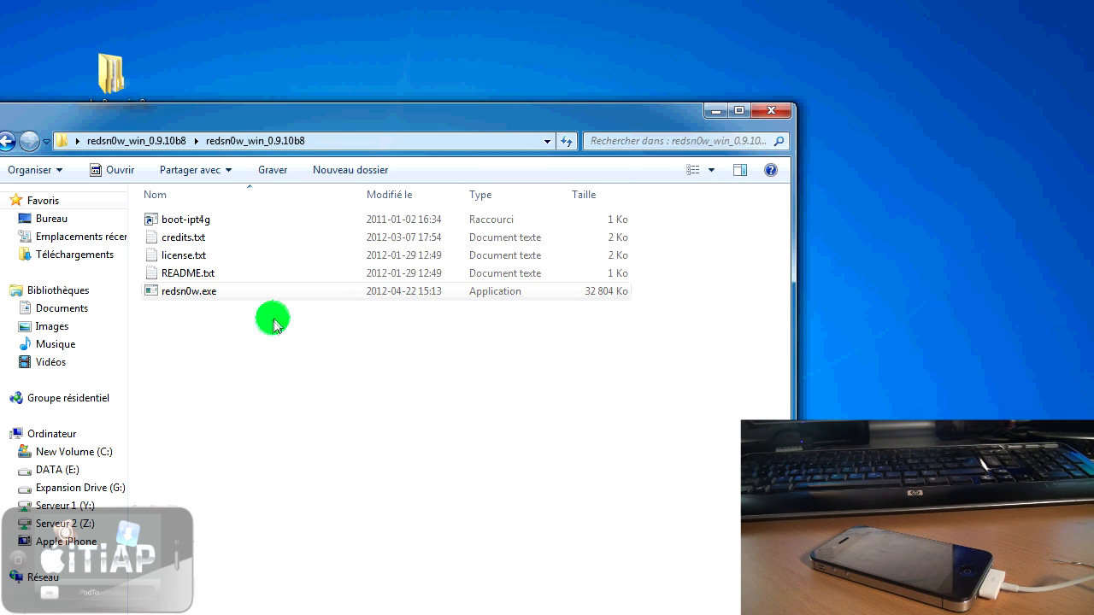
{"action": "left_click", "coordinate": [773, 110]}
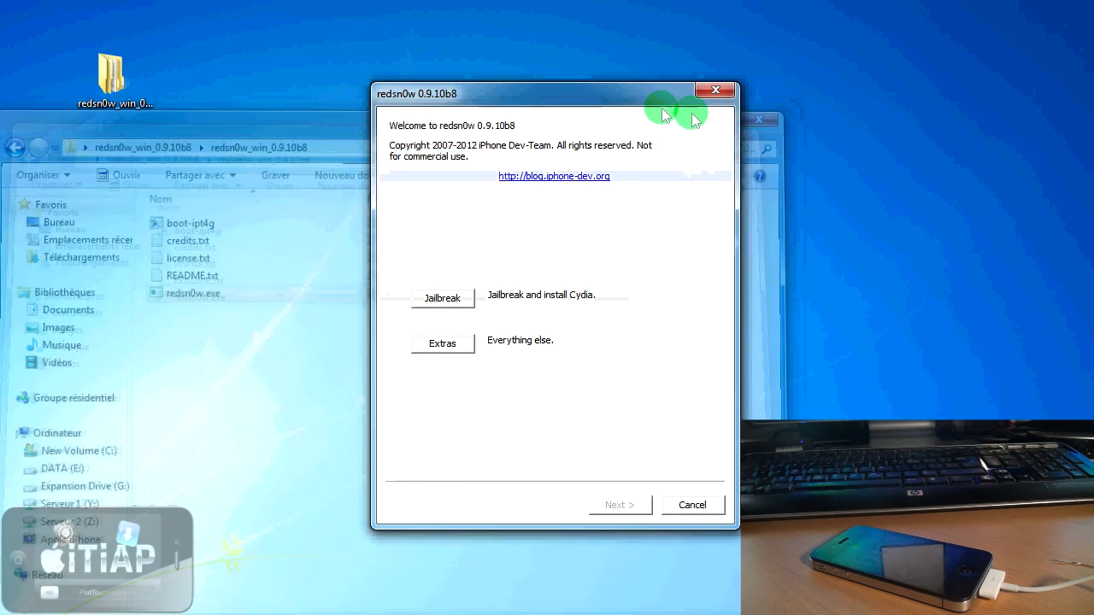
{"action": "left_click_drag", "start_coordinate": [572, 97], "coordinate": [420, 96]}
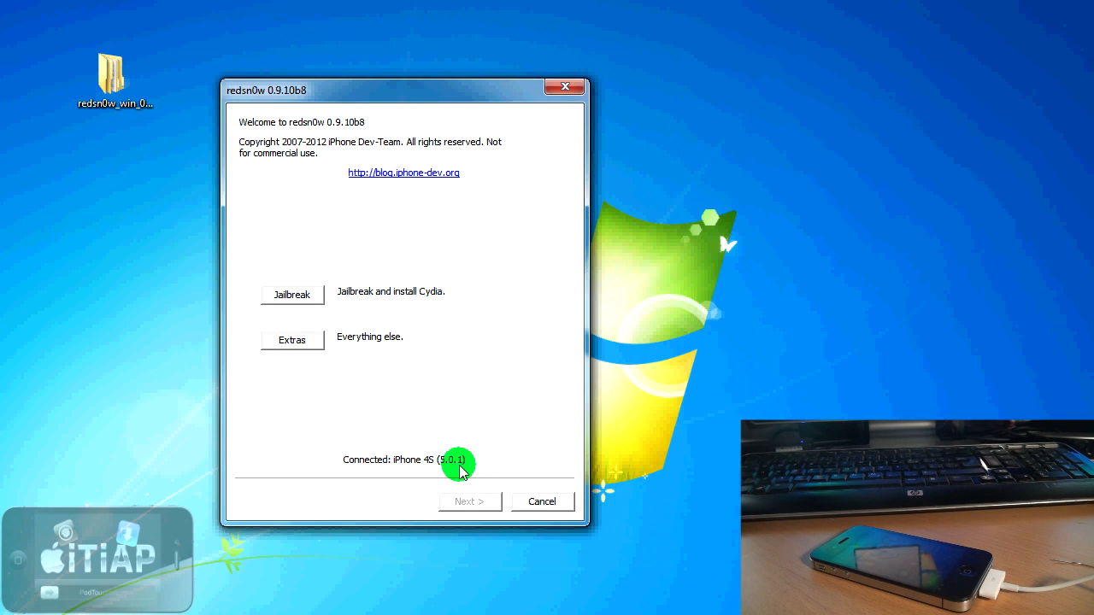
Back up the iPhone path /var/root/Library/Lockdown with the afc2 Backup function among redsn0w's extras.
{"action": "left_click", "coordinate": [310, 343]}
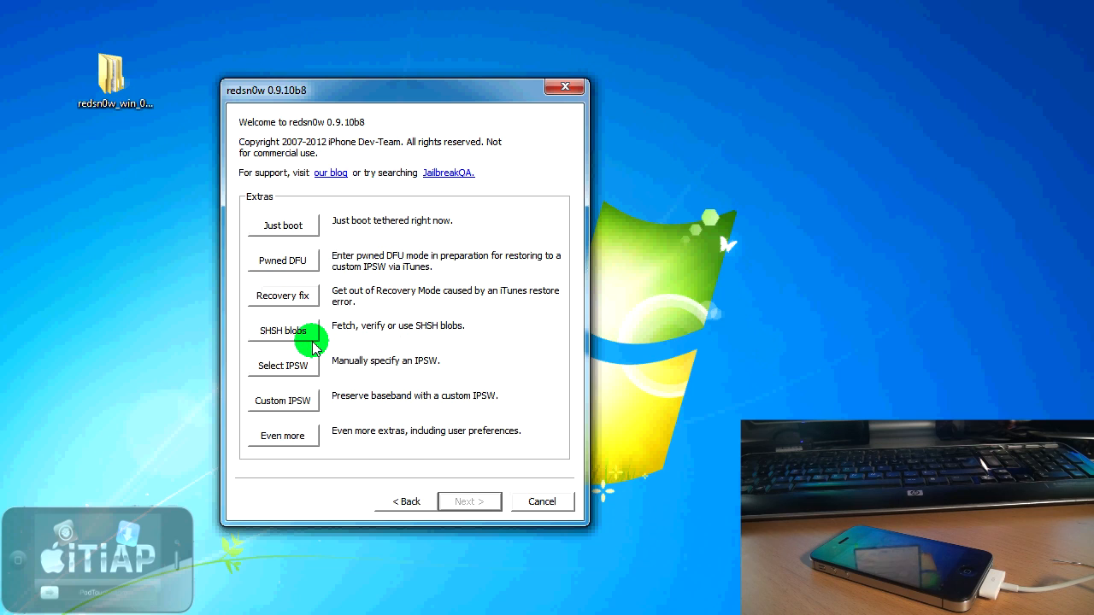
{"action": "left_click", "coordinate": [297, 441]}
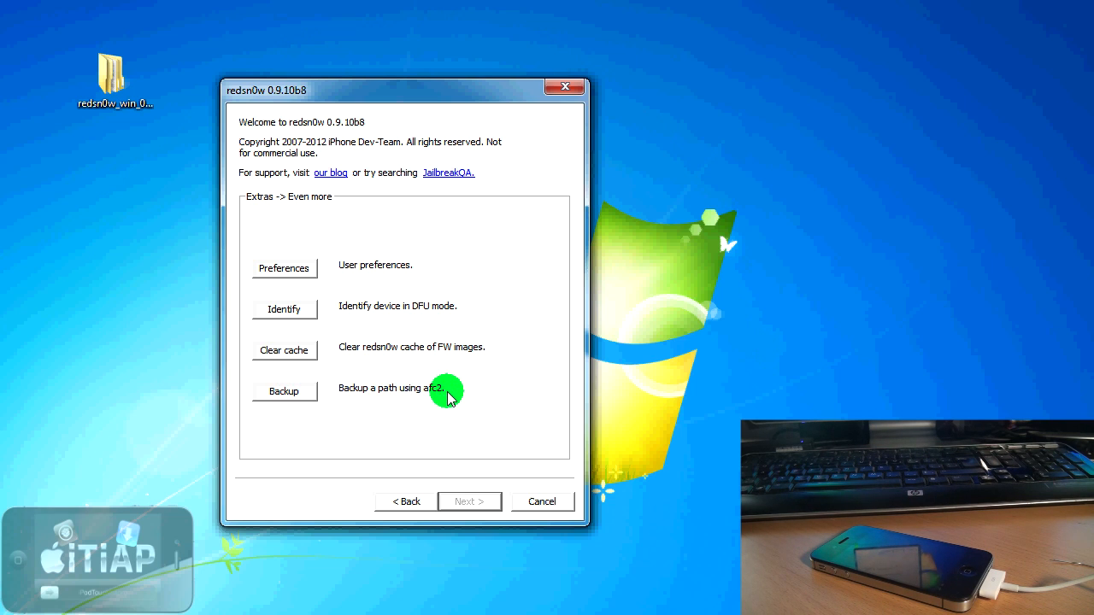
{"action": "left_click", "coordinate": [303, 395]}
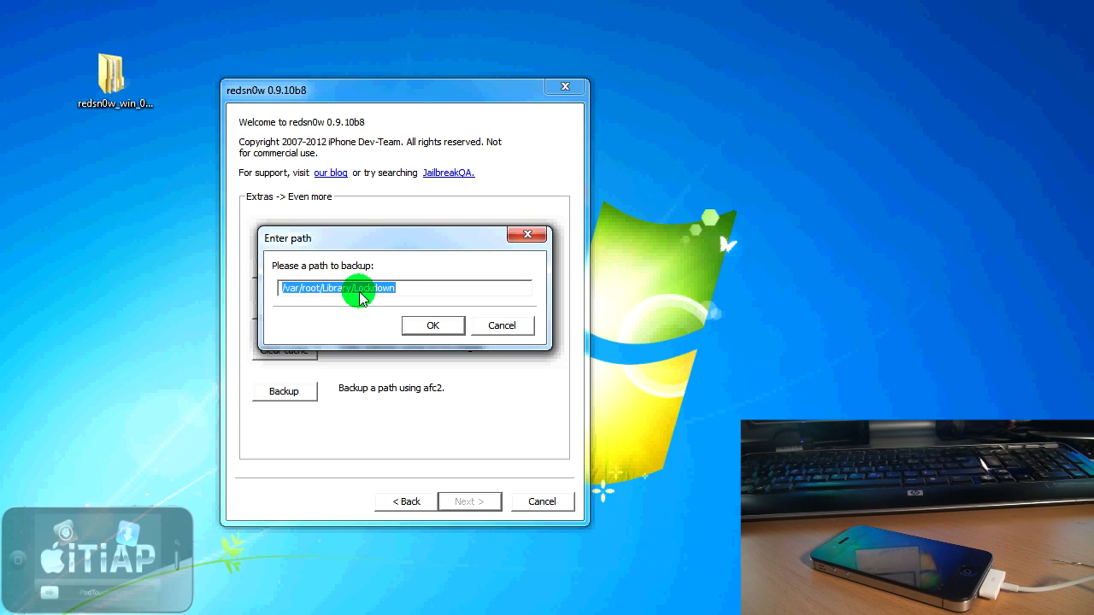
{"action": "left_click", "coordinate": [449, 291]}
{"action": "left_click_drag", "start_coordinate": [453, 291], "coordinate": [256, 288]}
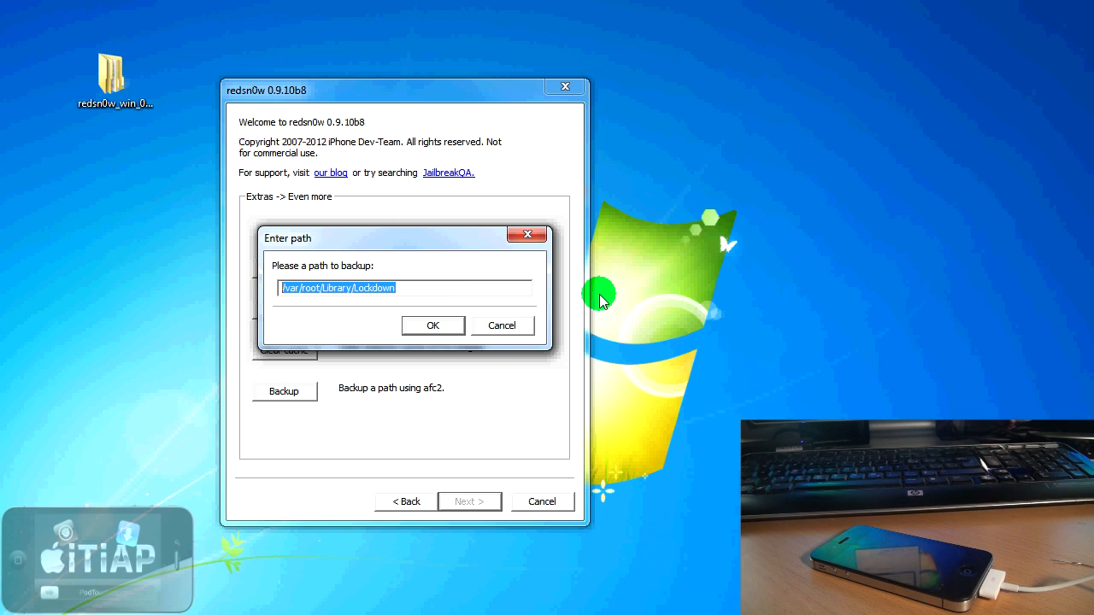
{"action": "left_click", "coordinate": [398, 295]}
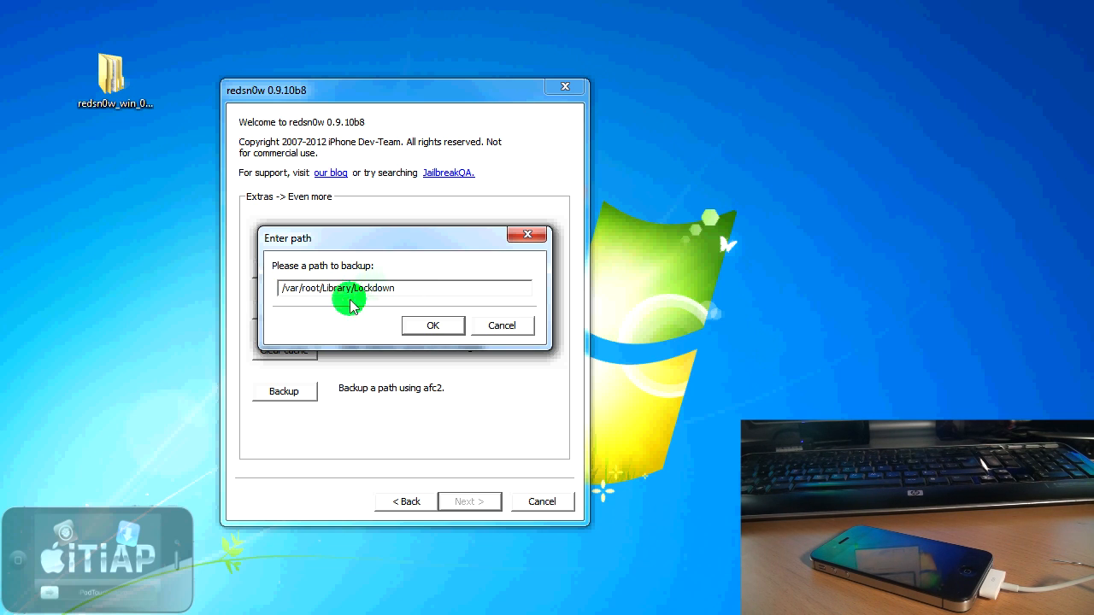
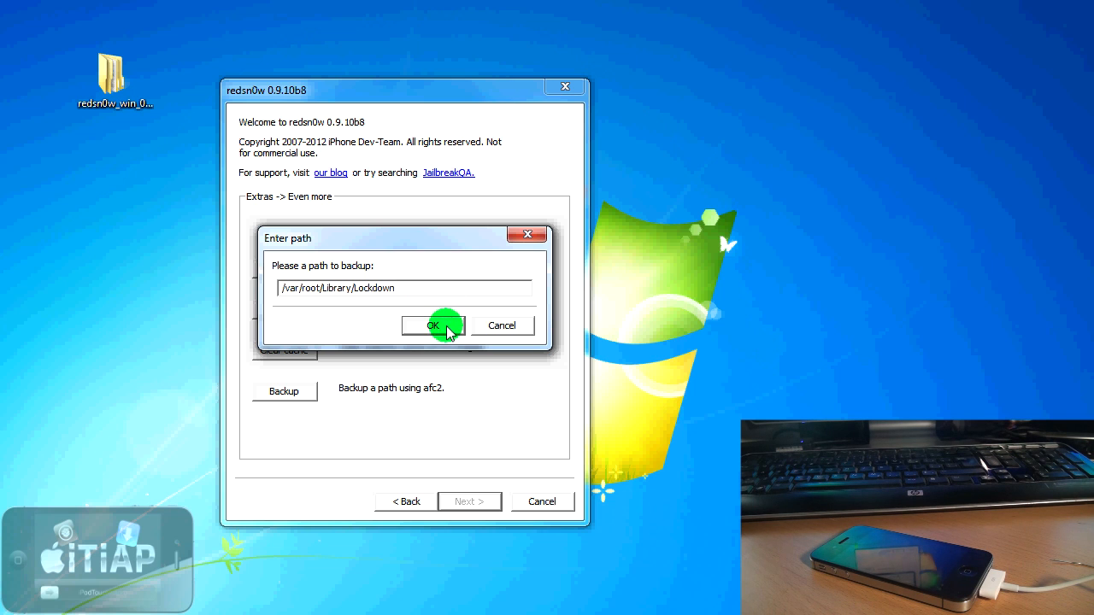
{"action": "left_click", "coordinate": [446, 326]}
{"action": "left_click_drag", "start_coordinate": [493, 267], "coordinate": [356, 241]}
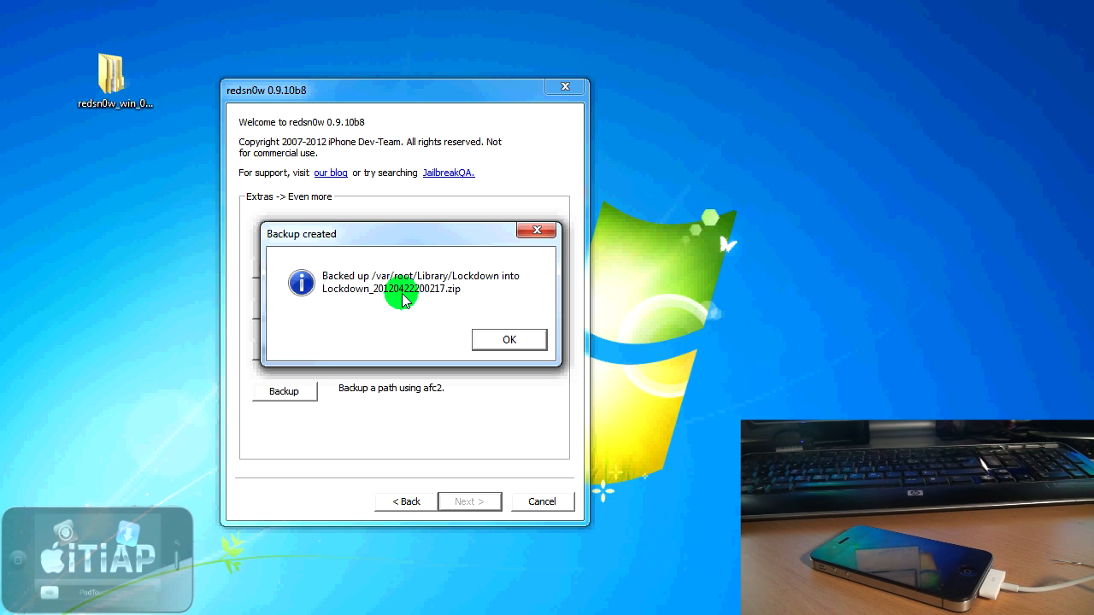
{"action": "left_click", "coordinate": [506, 340]}
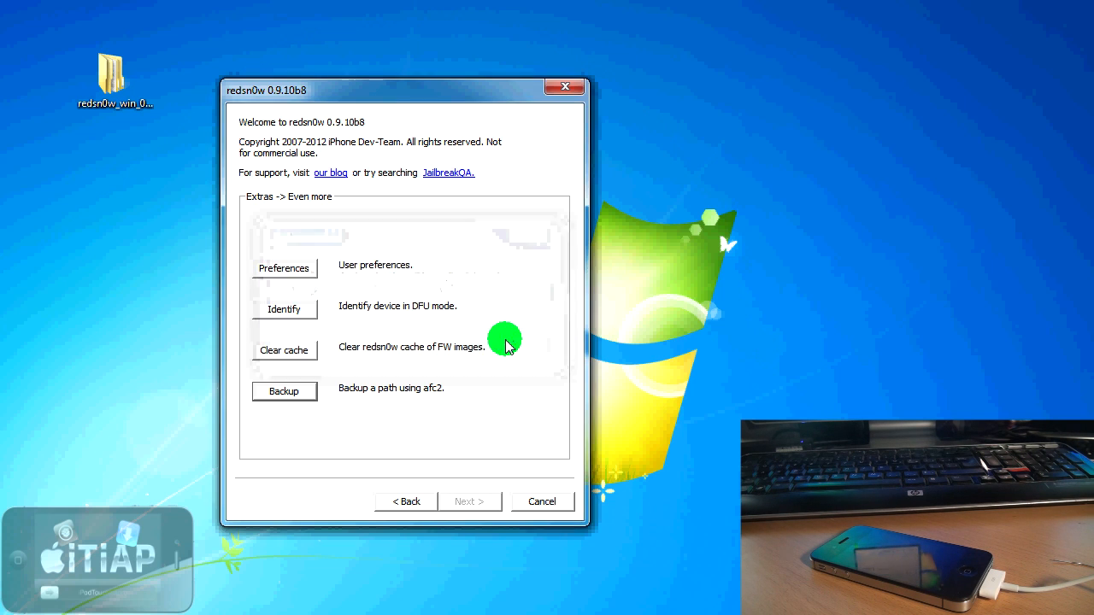
Close redsn0w and select the Lockdown backup zip in the nested redsn0w_win_0.9.10b8 folder.
{"action": "left_click", "coordinate": [532, 505]}
{"action": "left_click_drag", "start_coordinate": [111, 82], "coordinate": [272, 169]}
{"action": "double_click", "coordinate": [284, 200]}
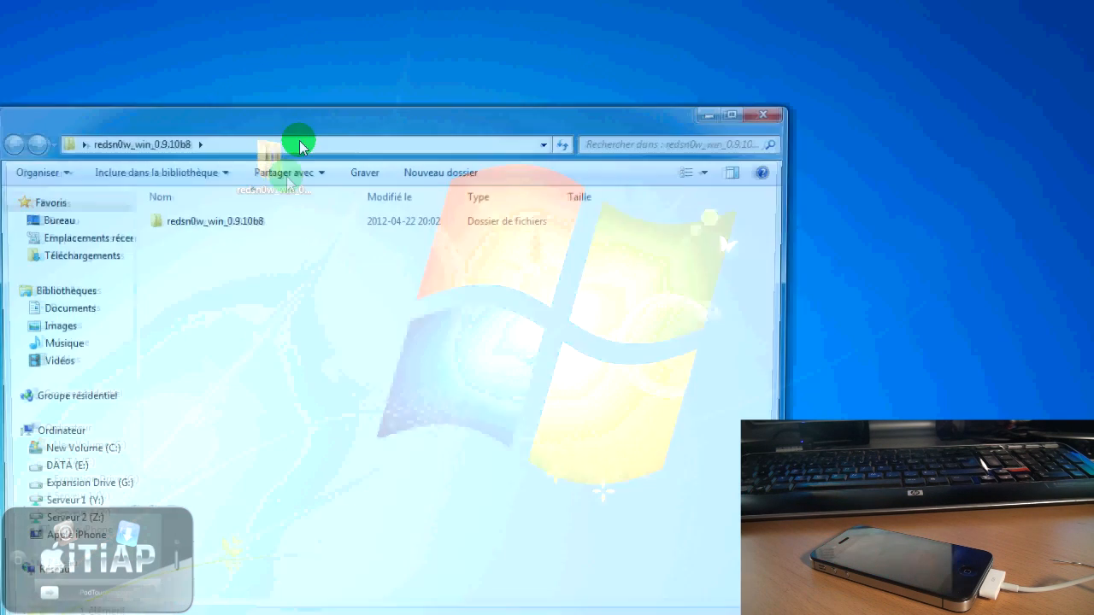
{"action": "double_click", "coordinate": [272, 214]}
{"action": "left_click", "coordinate": [219, 273]}
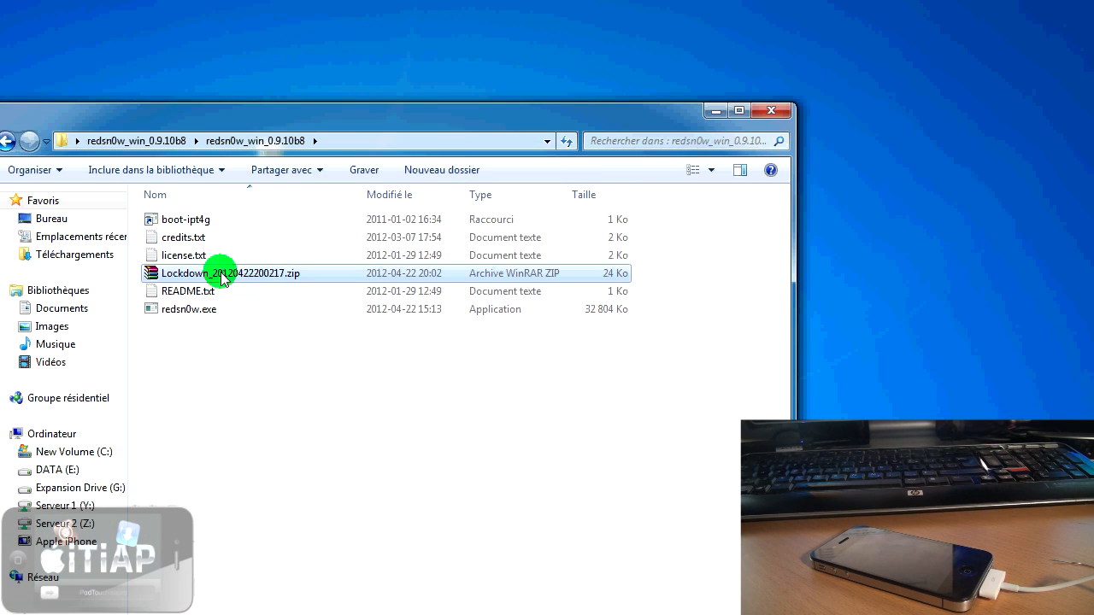
Move the Lockdown backup zip onto the desktop and clear the redsn0w folder and its window out of the way.
{"action": "left_click_drag", "start_coordinate": [359, 110], "coordinate": [438, 202]}
{"action": "left_click_drag", "start_coordinate": [341, 366], "coordinate": [355, 164]}
{"action": "left_click", "coordinate": [854, 205]}
{"action": "left_click_drag", "start_coordinate": [271, 163], "coordinate": [2, 492]}
{"action": "left_click_drag", "start_coordinate": [313, 205], "coordinate": [237, 299]}
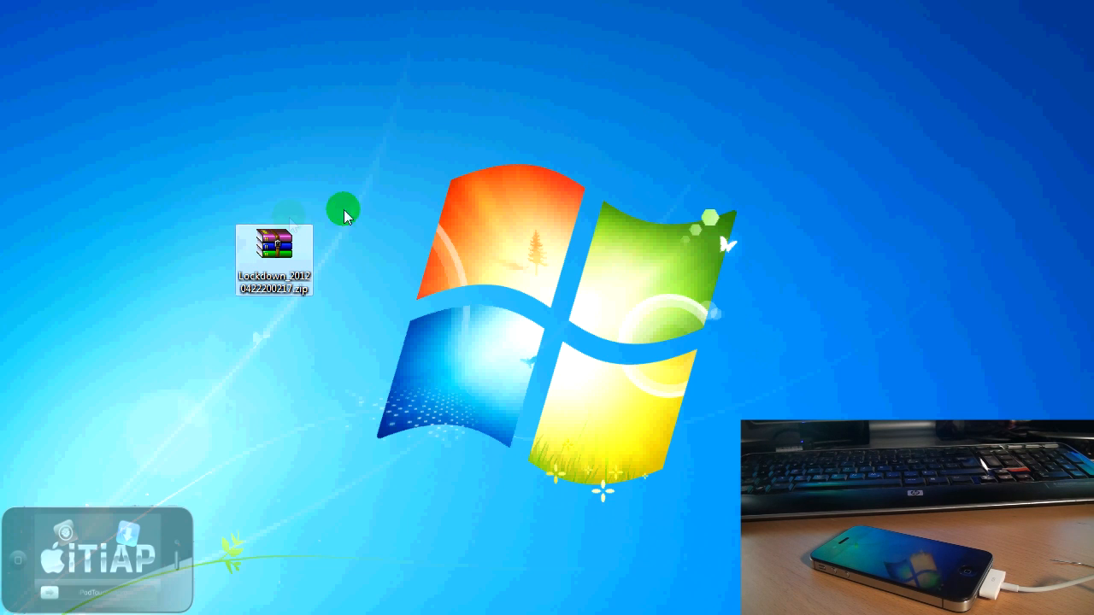